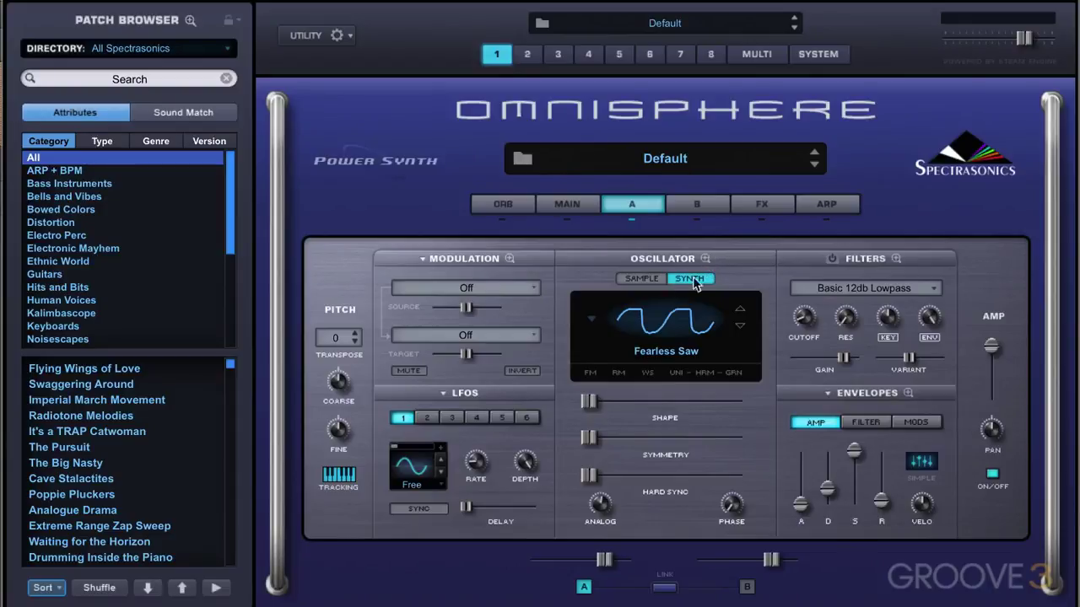
# - Open the Ring Modulation page in oscillator A's Oscillator Zoom
pyautogui.click(619, 373)
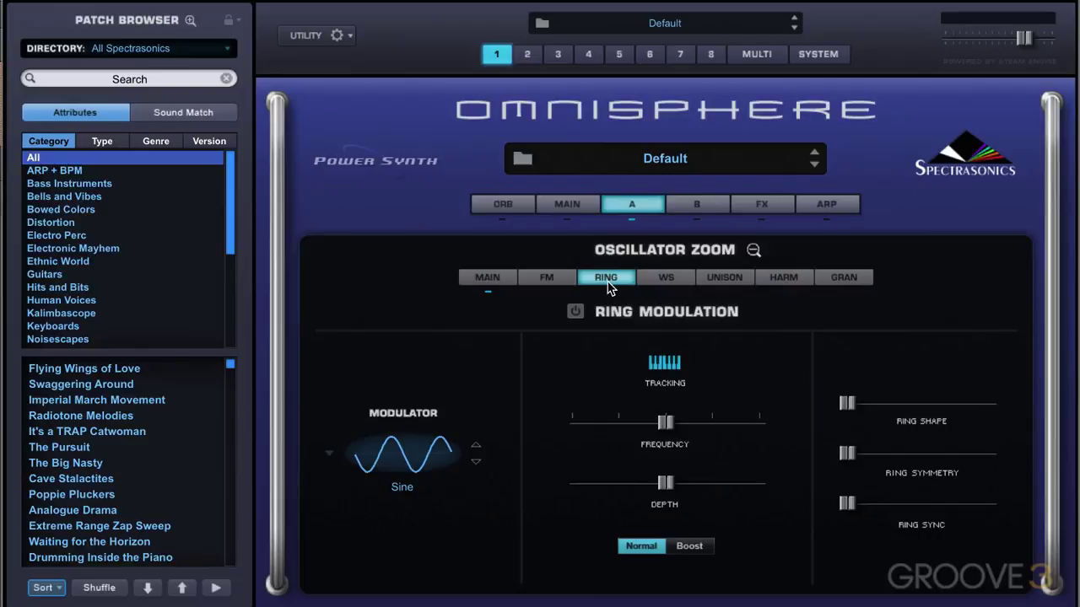
# - Switch ring modulation on for layer A, leaving keyboard tracking enabled
pyautogui.click(662, 374)
pyautogui.click(662, 373)
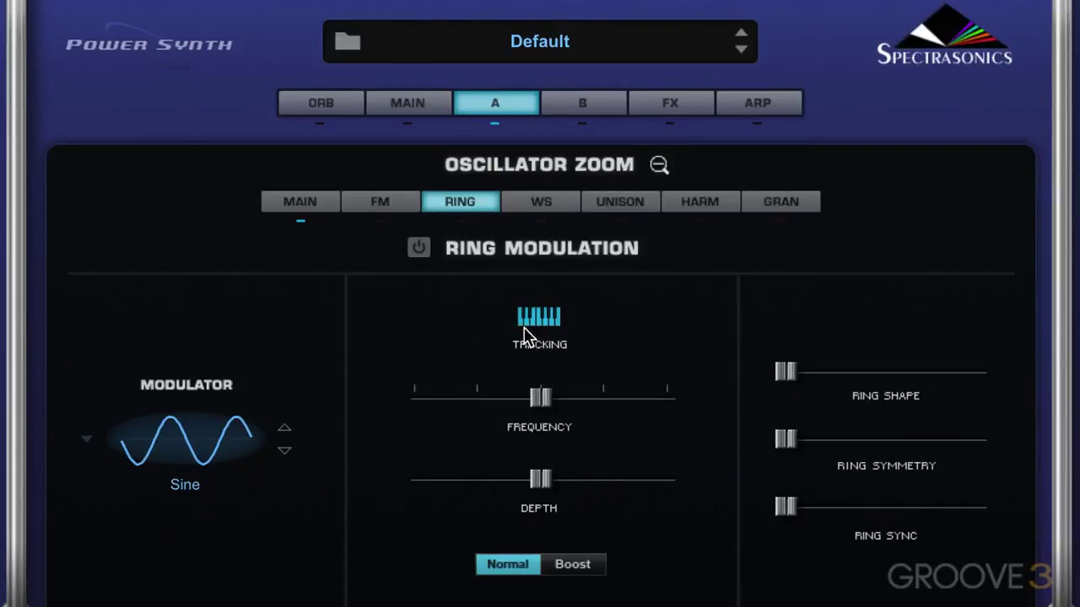
pyautogui.click(419, 250)
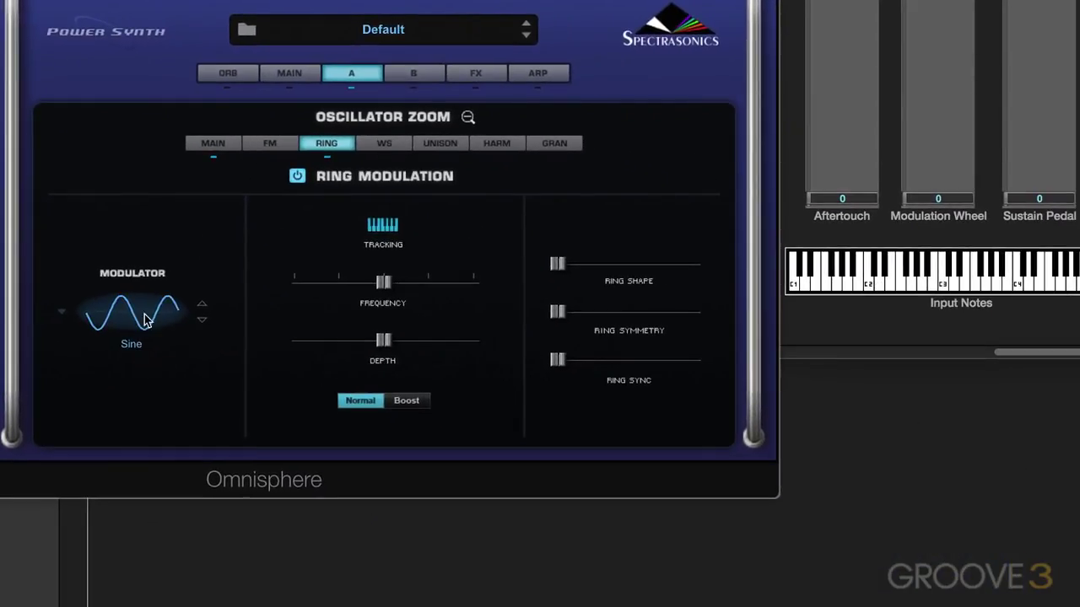
# - Set the modulator waveform to Analog Timbres > Retro > Scrawny Kid
pyautogui.click(145, 321)
pyautogui.moveTo(133, 403)
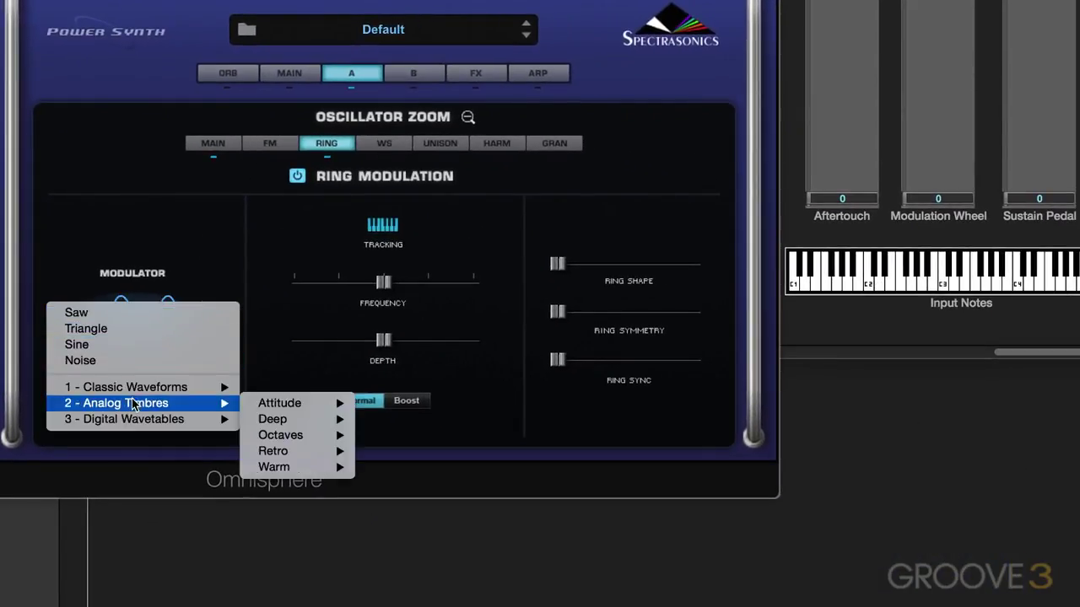
pyautogui.moveTo(287, 451)
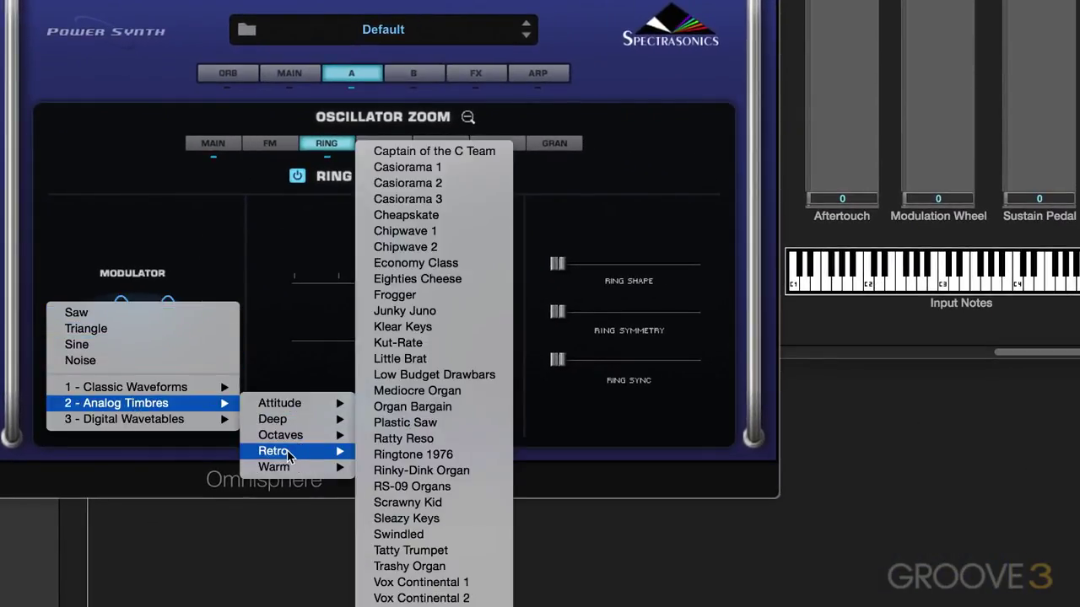
pyautogui.click(407, 503)
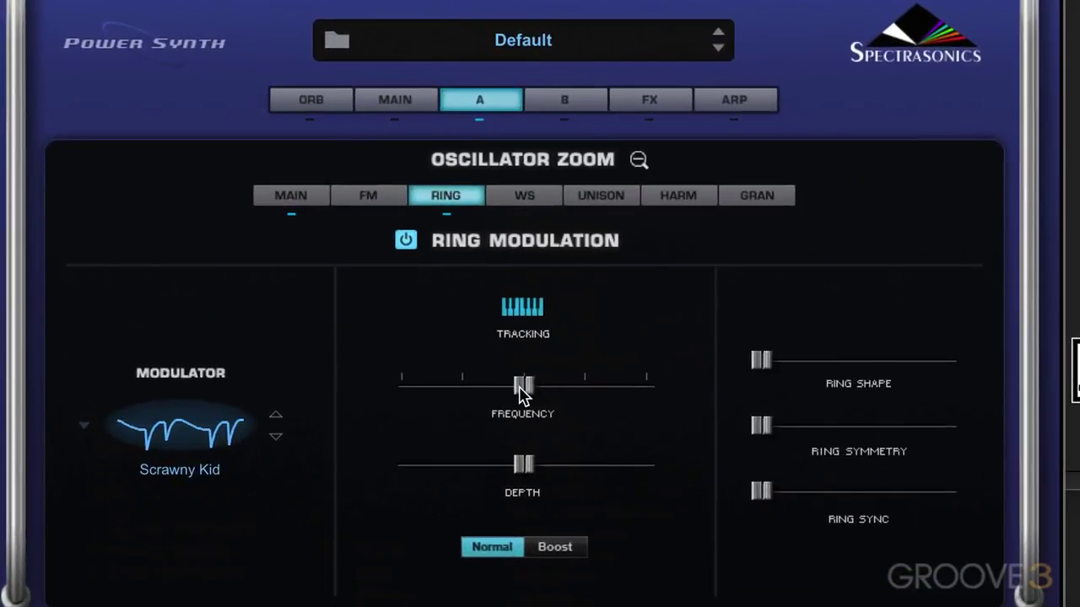
# - Sweep ring frequency to zero, then set it near 0.25 and depth to about 0.68
pyautogui.moveTo(383, 282); pyautogui.dragTo(270, 302)
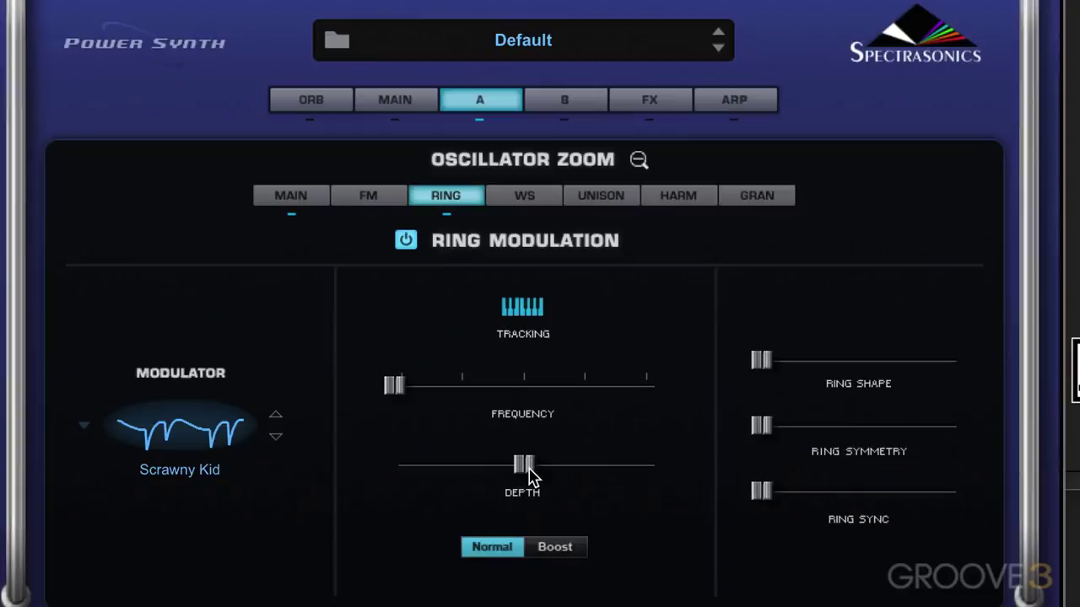
pyautogui.moveTo(530, 476); pyautogui.dragTo(442, 474)
pyautogui.click(395, 386)
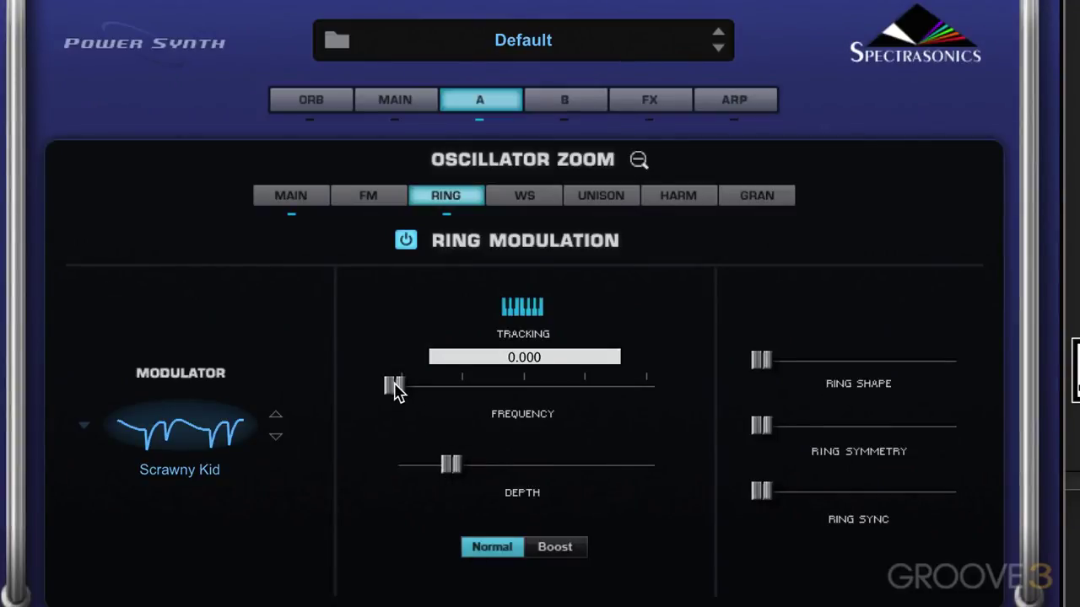
pyautogui.moveTo(394, 390); pyautogui.dragTo(398, 393)
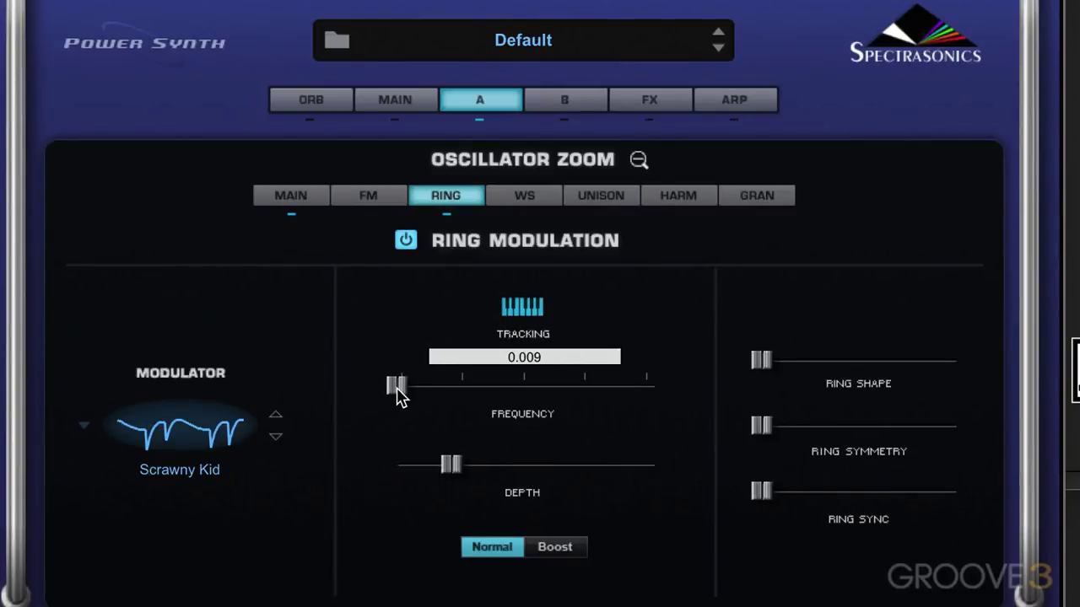
pyautogui.moveTo(451, 466); pyautogui.dragTo(596, 476)
pyautogui.moveTo(398, 393); pyautogui.dragTo(398, 406)
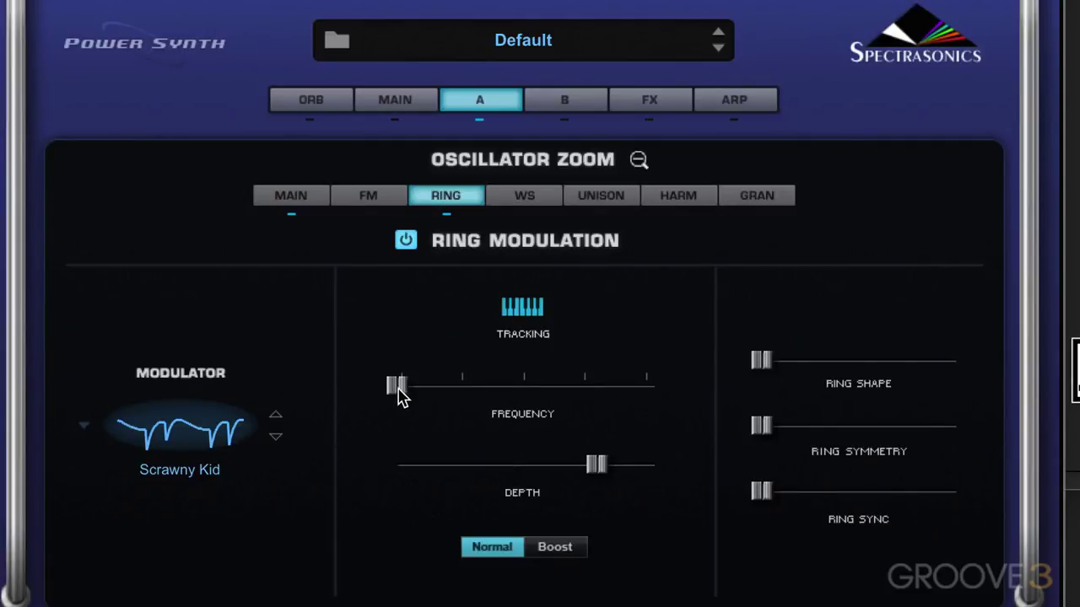
pyautogui.moveTo(398, 395); pyautogui.dragTo(389, 412)
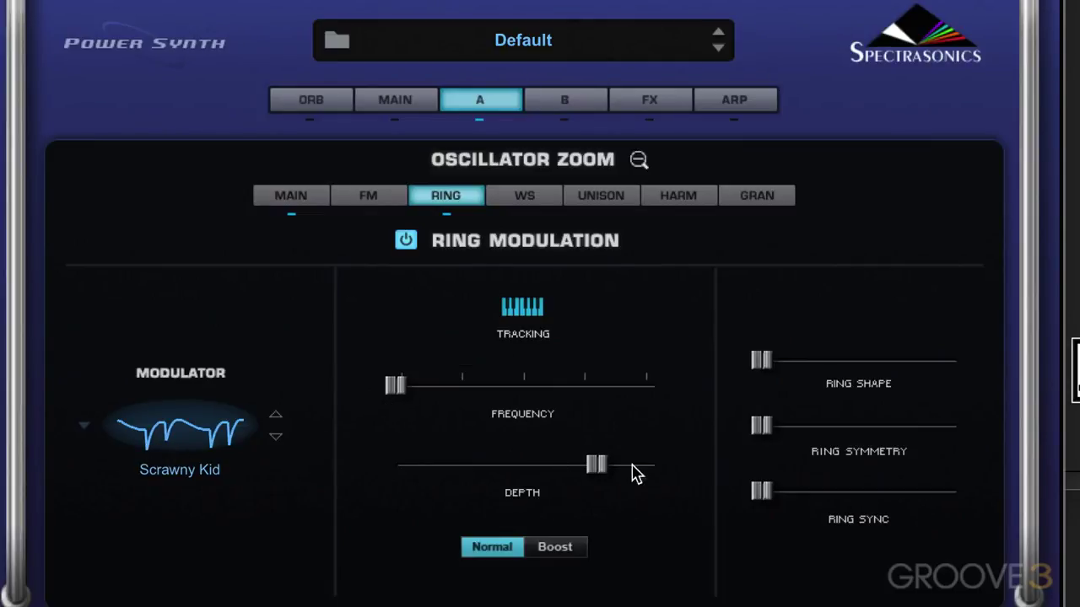
pyautogui.moveTo(595, 467); pyautogui.dragTo(434, 495)
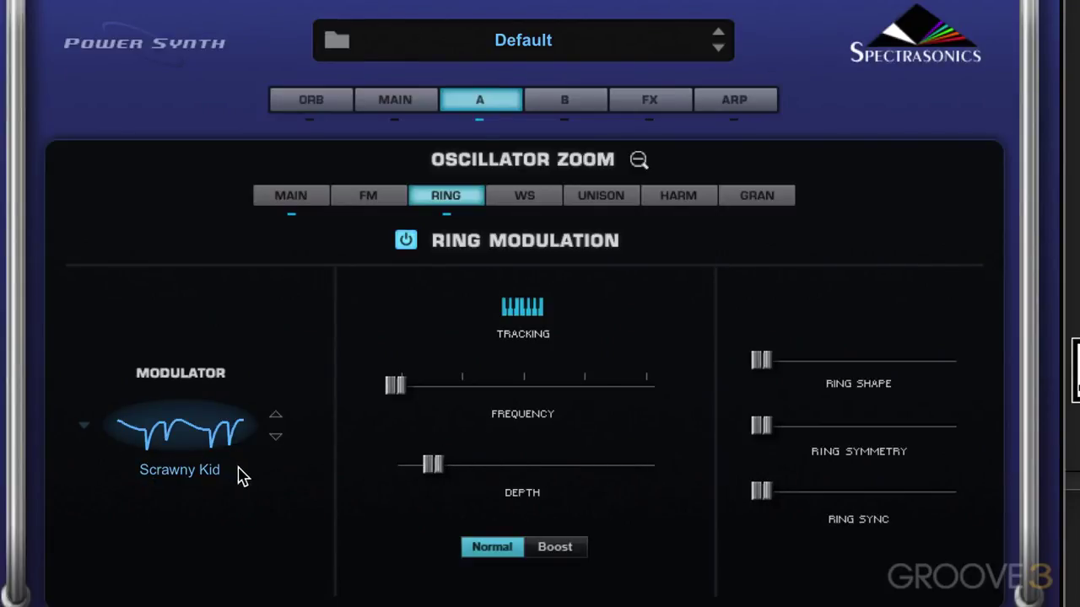
pyautogui.moveTo(431, 474); pyautogui.dragTo(578, 475)
pyautogui.moveTo(396, 386); pyautogui.dragTo(393, 463)
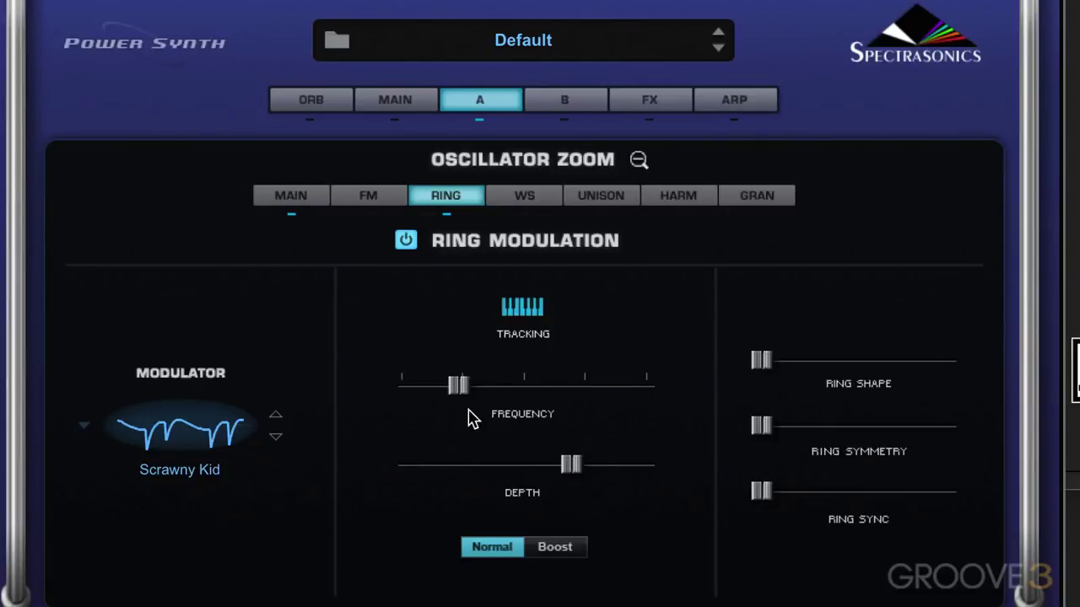
# - Raise ring frequency to about 0.75 and depth to about 0.87, with key tracking on
pyautogui.moveTo(463, 391); pyautogui.dragTo(484, 408)
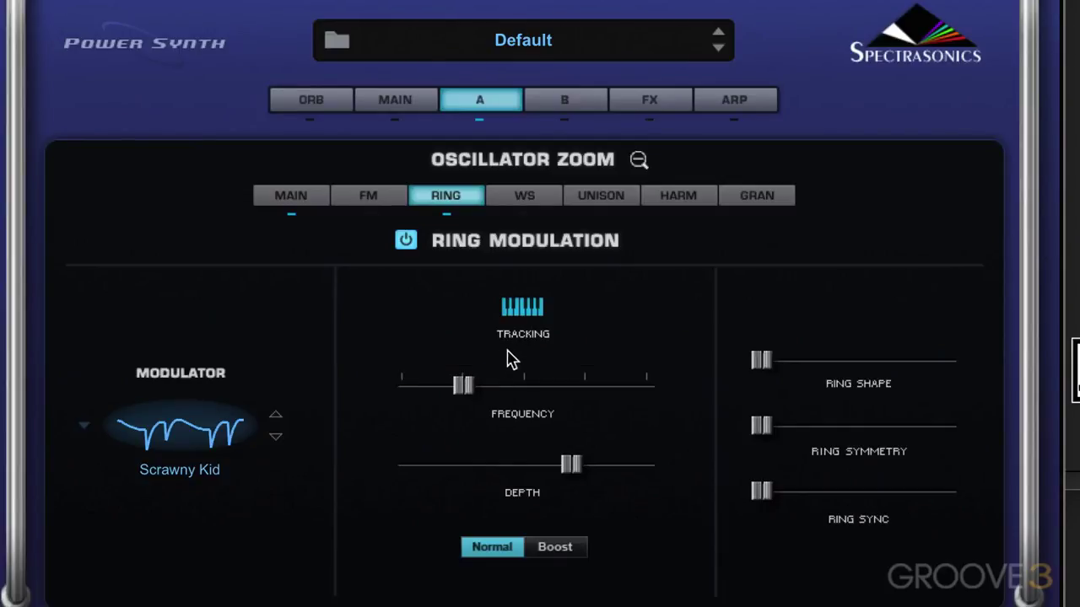
pyautogui.click(527, 311)
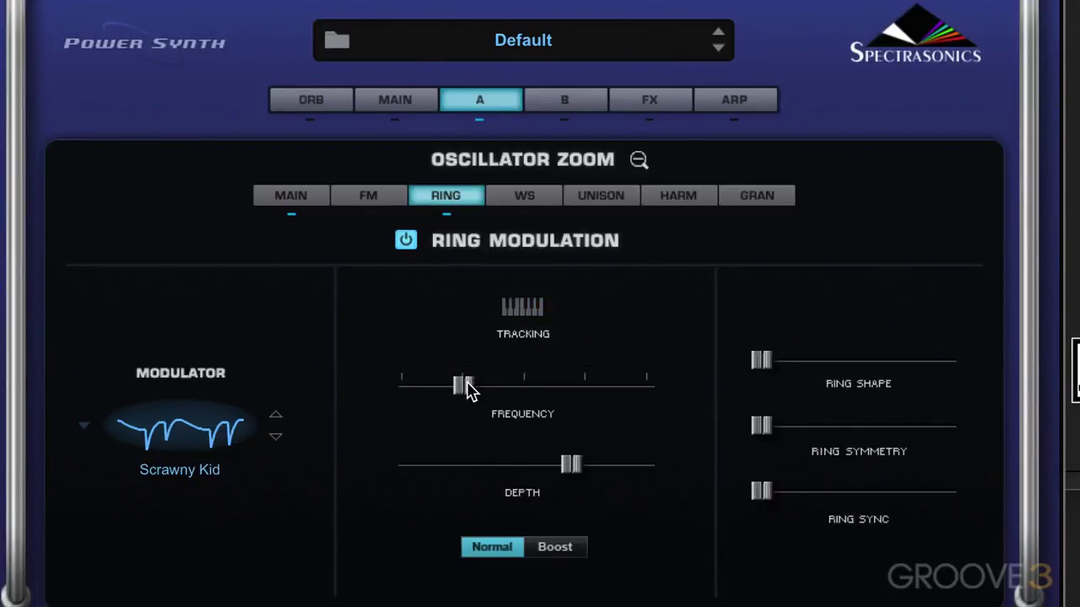
pyautogui.moveTo(467, 389); pyautogui.dragTo(553, 396)
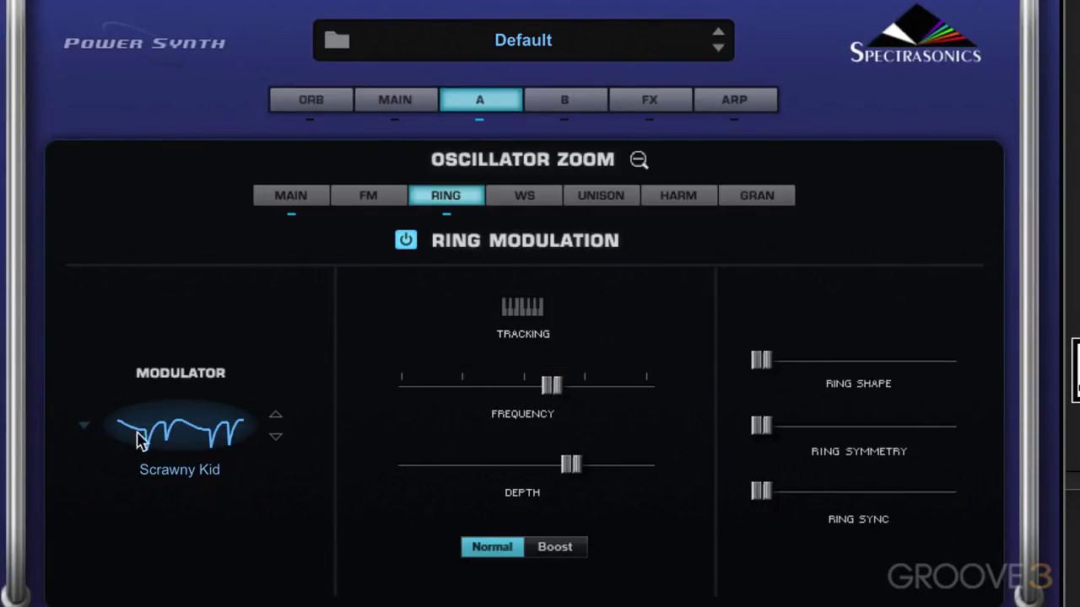
pyautogui.click(529, 321)
pyautogui.moveTo(549, 388); pyautogui.dragTo(607, 391)
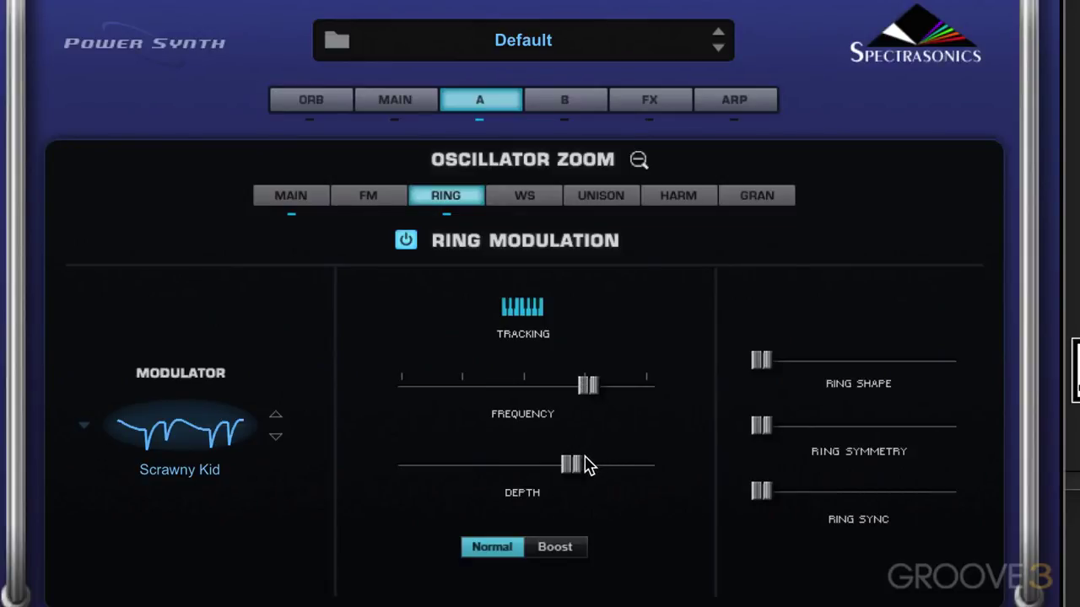
pyautogui.moveTo(577, 464); pyautogui.dragTo(604, 469)
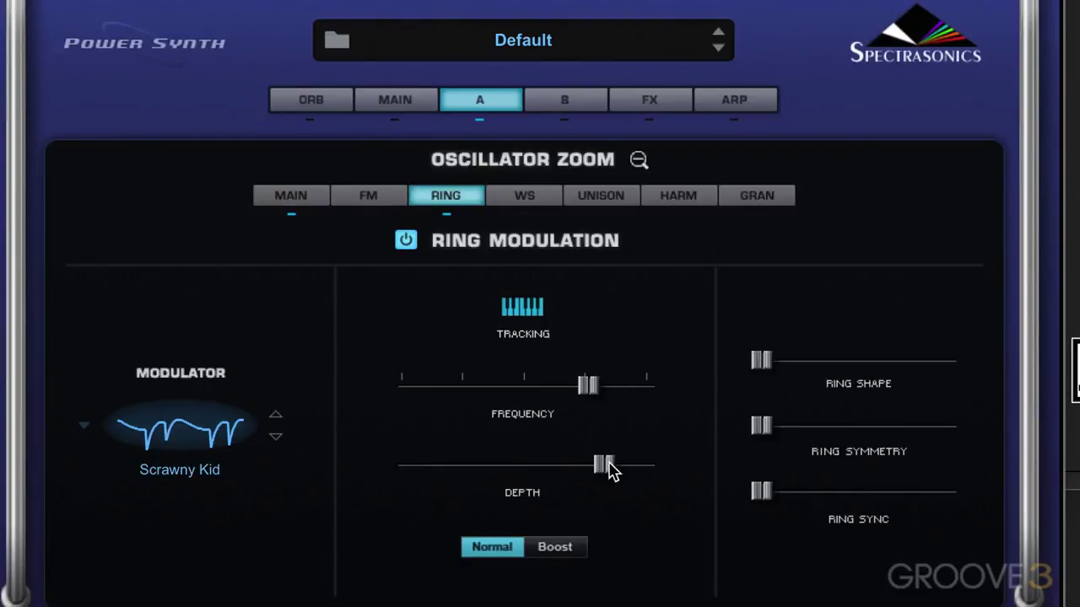
# - Turn on Boost for the ring depth, keeping depth near 0.89
pyautogui.moveTo(613, 466); pyautogui.dragTo(639, 464)
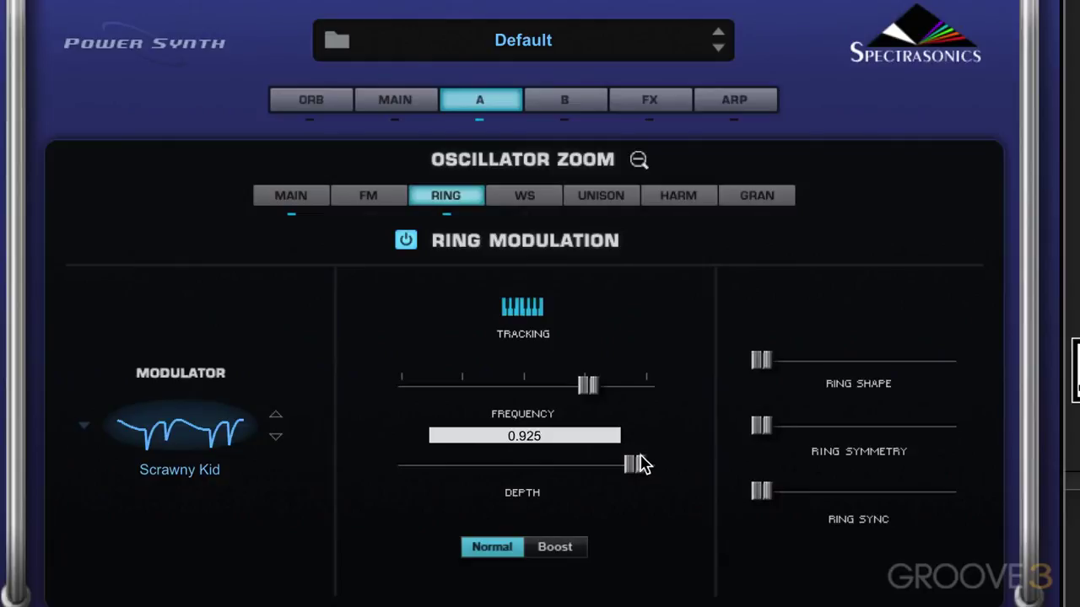
pyautogui.click(560, 553)
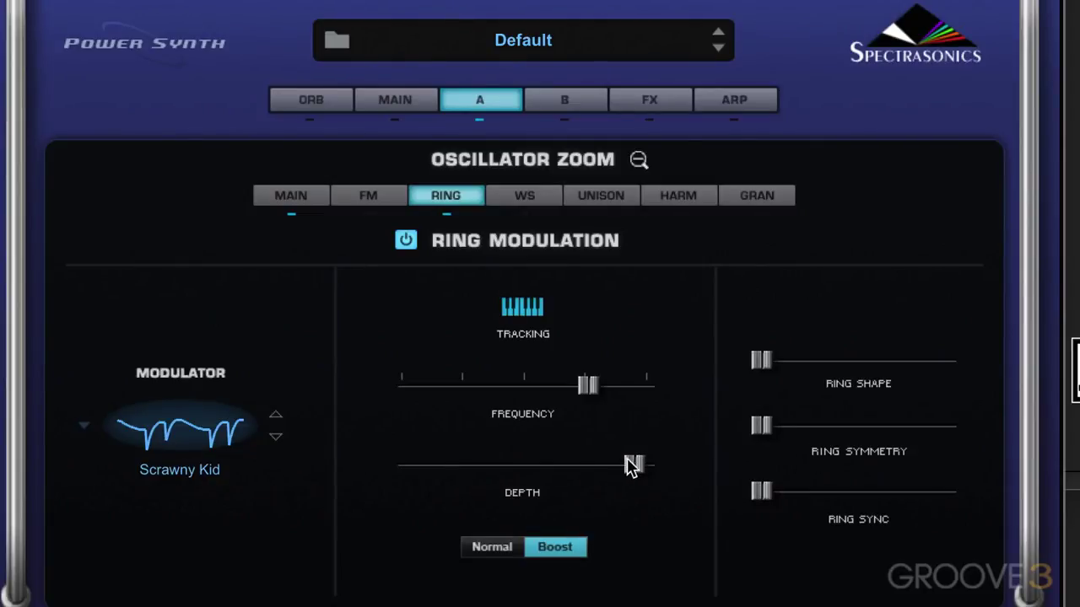
pyautogui.moveTo(633, 465)
pyautogui.mouseDown()
pyautogui.moveTo(439, 480)
pyautogui.moveTo(641, 472)
pyautogui.mouseUp()
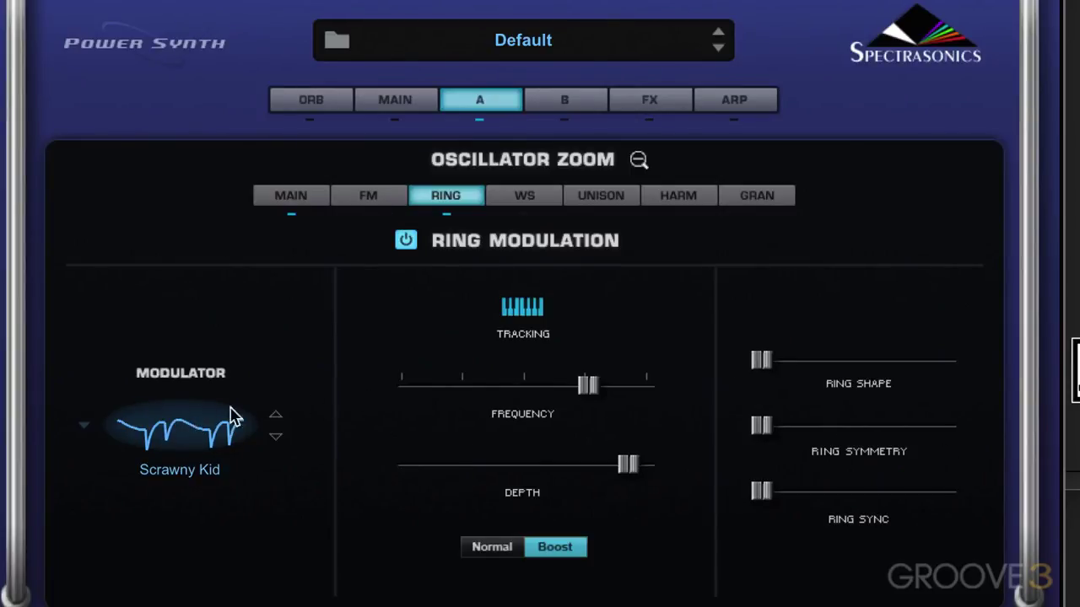
# - Set ring shape to about 0.544 and raise ring symmetry
pyautogui.moveTo(762, 361); pyautogui.dragTo(830, 371)
pyautogui.moveTo(882, 376)
pyautogui.mouseDown()
pyautogui.moveTo(922, 376)
pyautogui.moveTo(815, 379)
pyautogui.moveTo(925, 387)
pyautogui.moveTo(940, 368)
pyautogui.moveTo(819, 380)
pyautogui.moveTo(897, 375)
pyautogui.mouseUp()
pyautogui.moveTo(781, 431); pyautogui.dragTo(914, 435)
pyautogui.moveTo(906, 368); pyautogui.dragTo(806, 460)
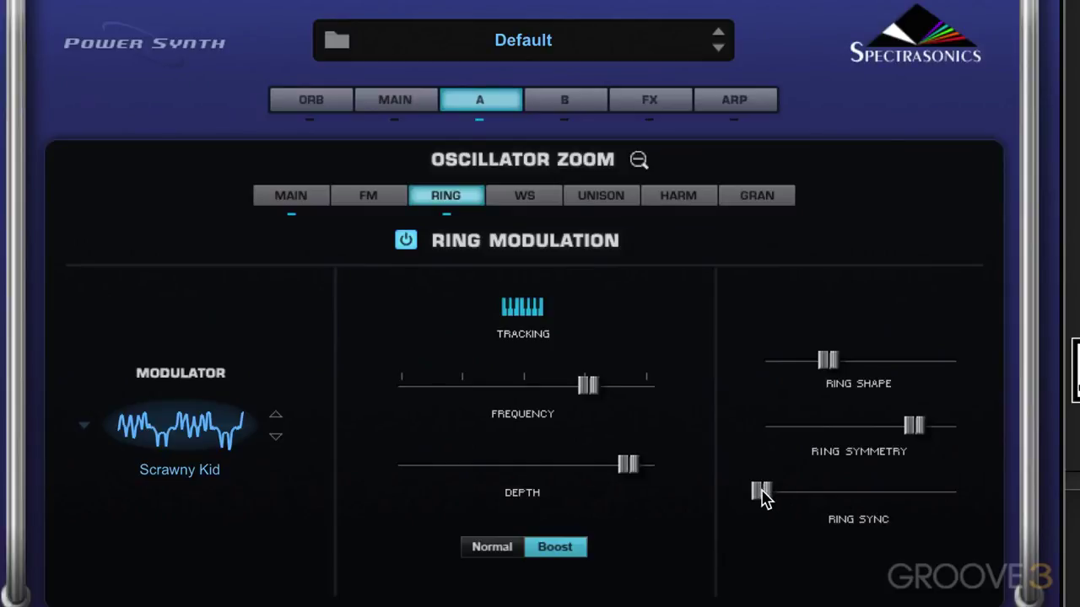
# - Fine-tune ring sync and bring ring symmetry back to about 0.7
pyautogui.moveTo(765, 496); pyautogui.dragTo(892, 507)
pyautogui.moveTo(915, 427); pyautogui.dragTo(797, 455)
pyautogui.moveTo(836, 364); pyautogui.dragTo(821, 381)
pyautogui.moveTo(814, 436); pyautogui.dragTo(925, 443)
pyautogui.moveTo(893, 493); pyautogui.dragTo(841, 498)
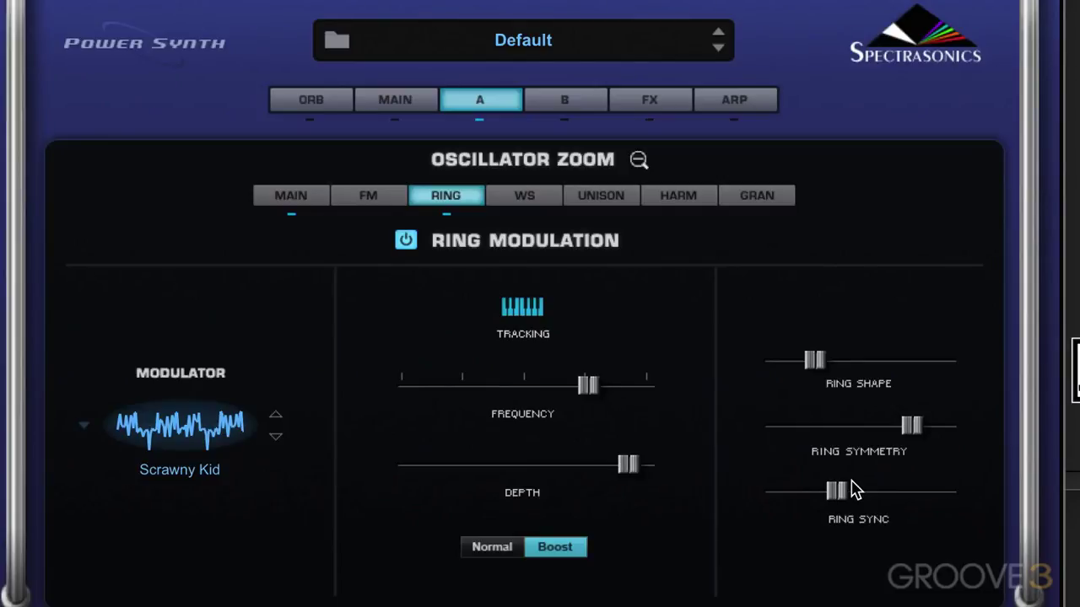
pyautogui.moveTo(843, 496); pyautogui.dragTo(791, 508)
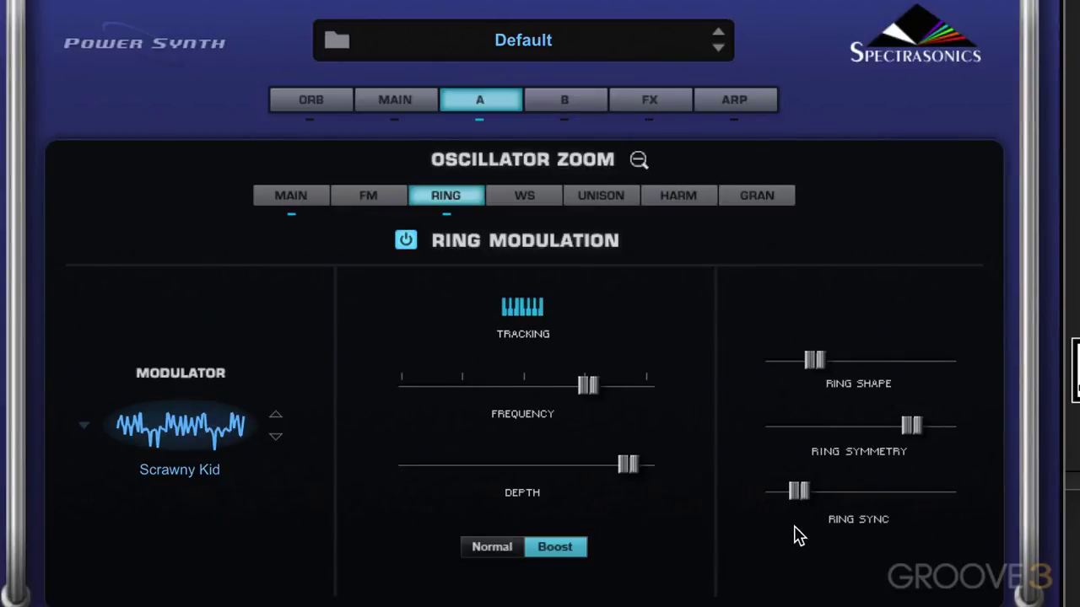